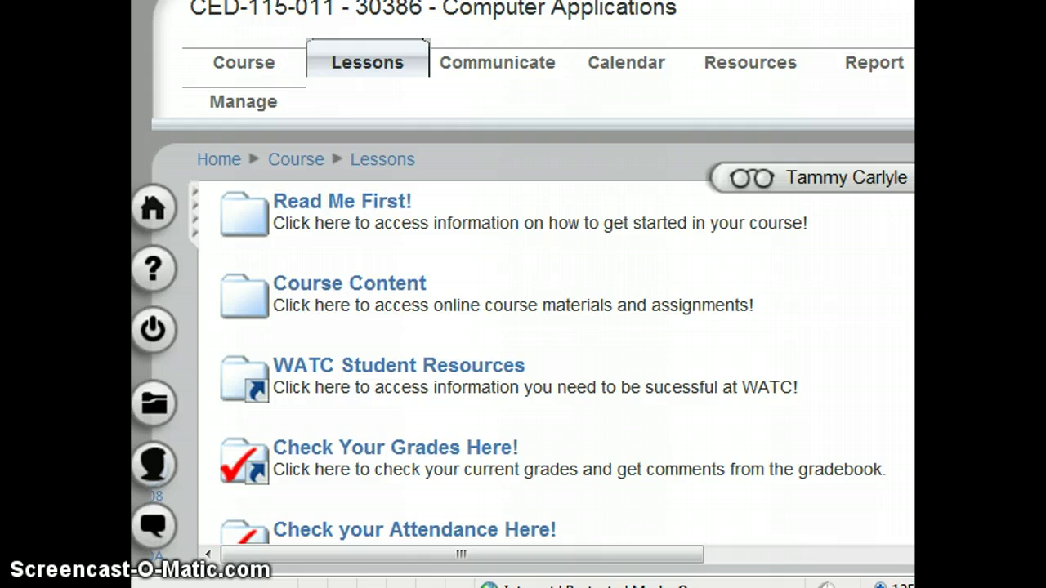
Open the WATC Student Resources page under Lessons and scroll down to its resource links
mouse_move(274, 391)
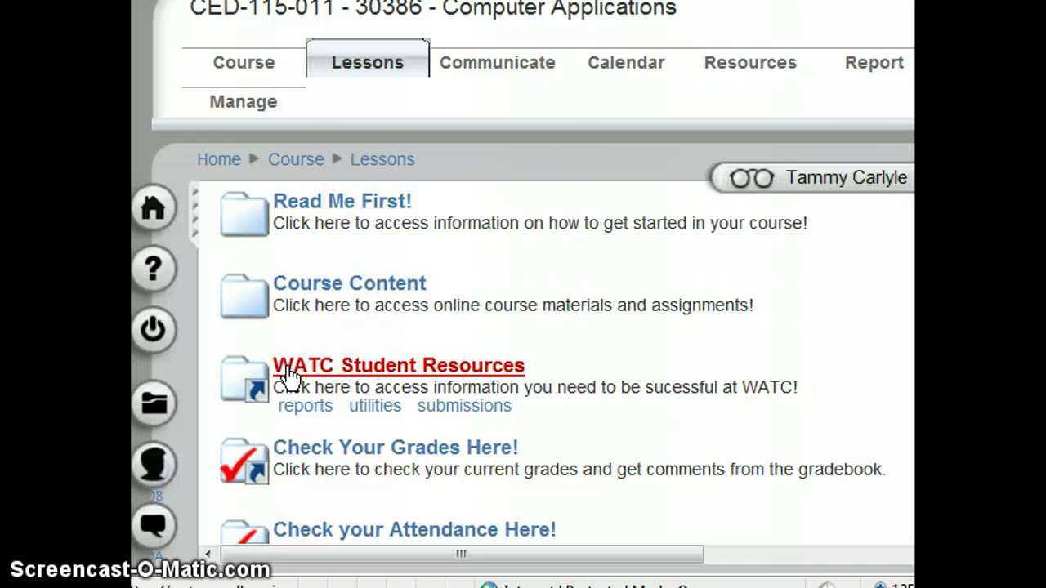
left_click(289, 374)
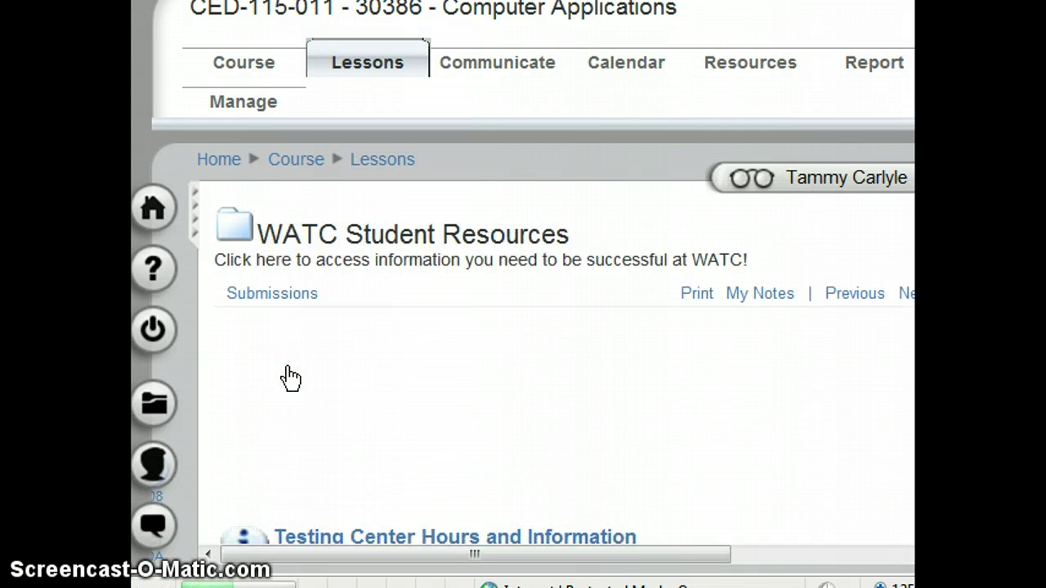
left_click(337, 369)
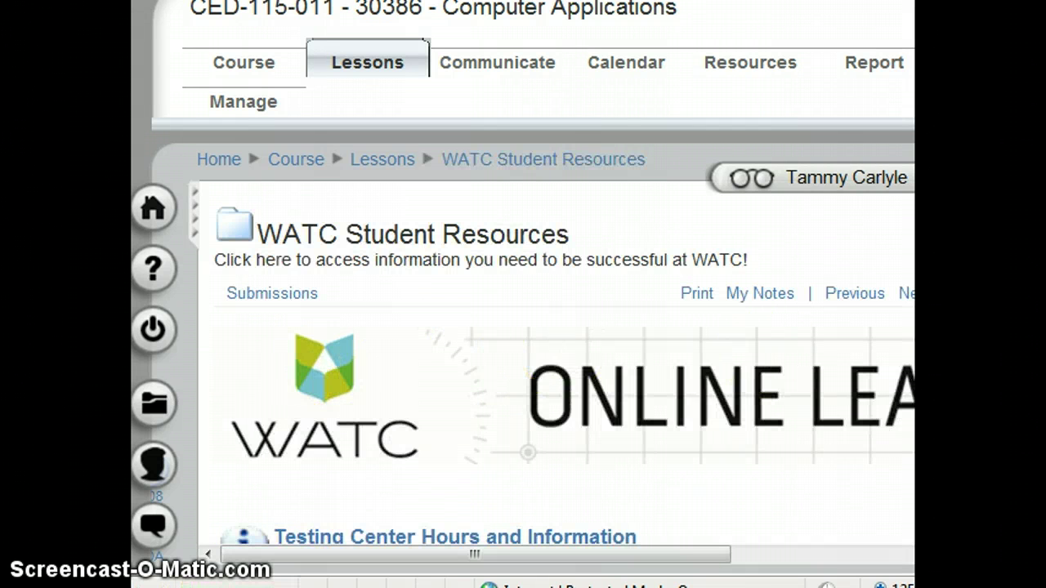
scroll(564, 363, "down", 5)
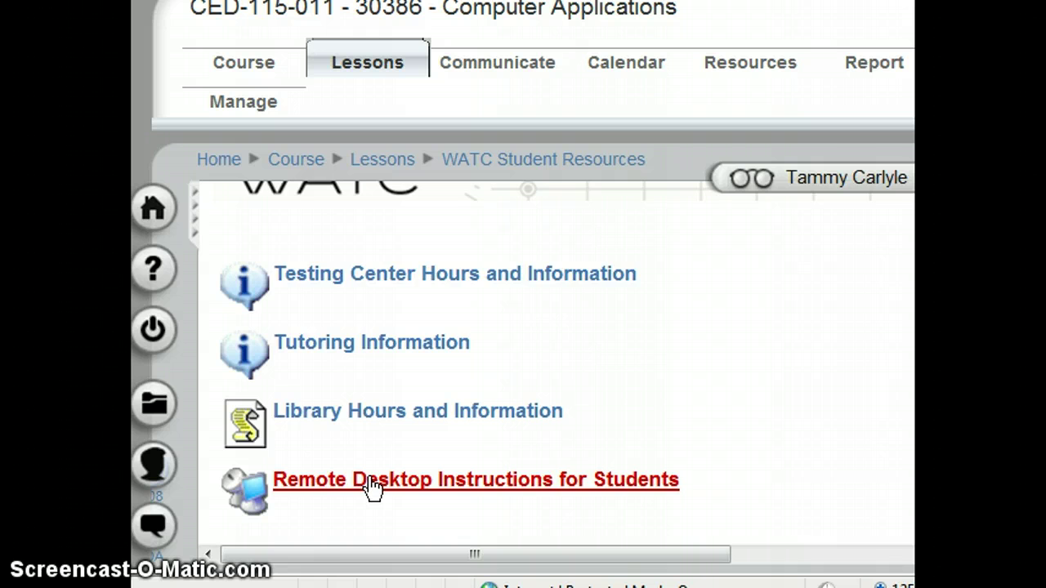
Open Remote Desktop Instructions for Students and halt the automatic flyer PDF download
left_click(372, 482)
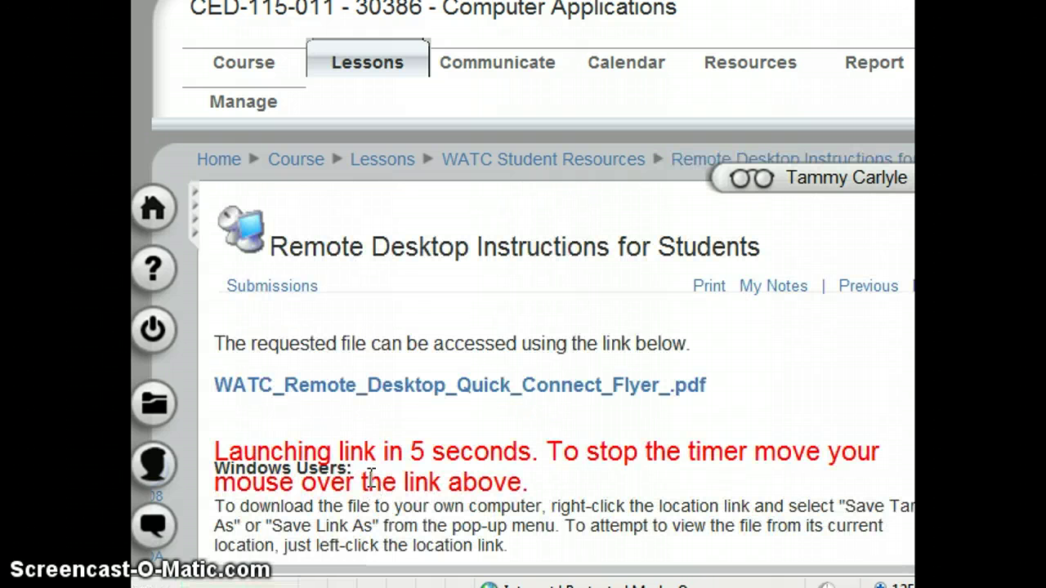
mouse_move(415, 400)
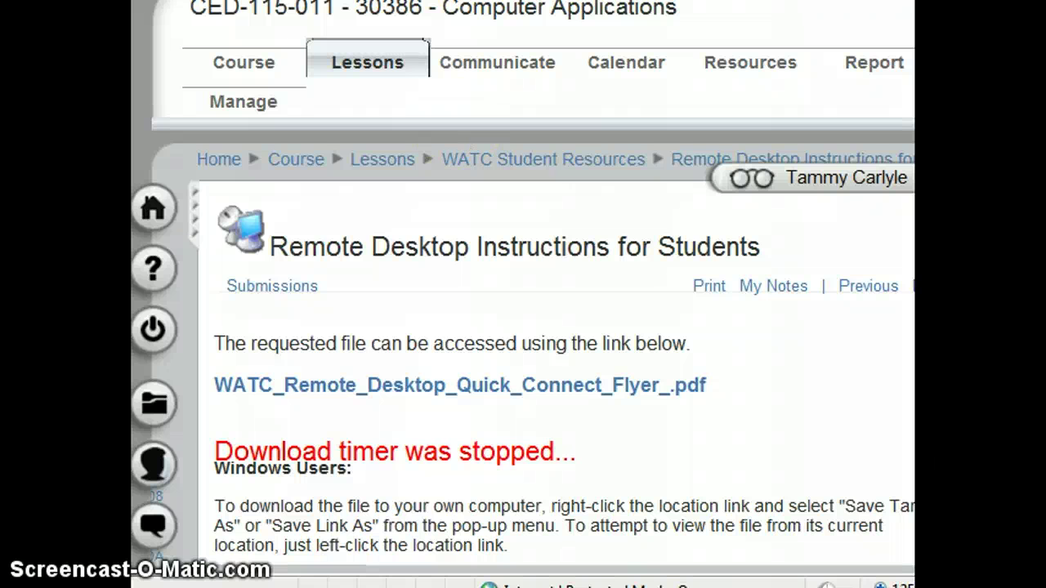
Minimise all windows with Show the desktop from the taskbar's context menu
right_click(584, 585)
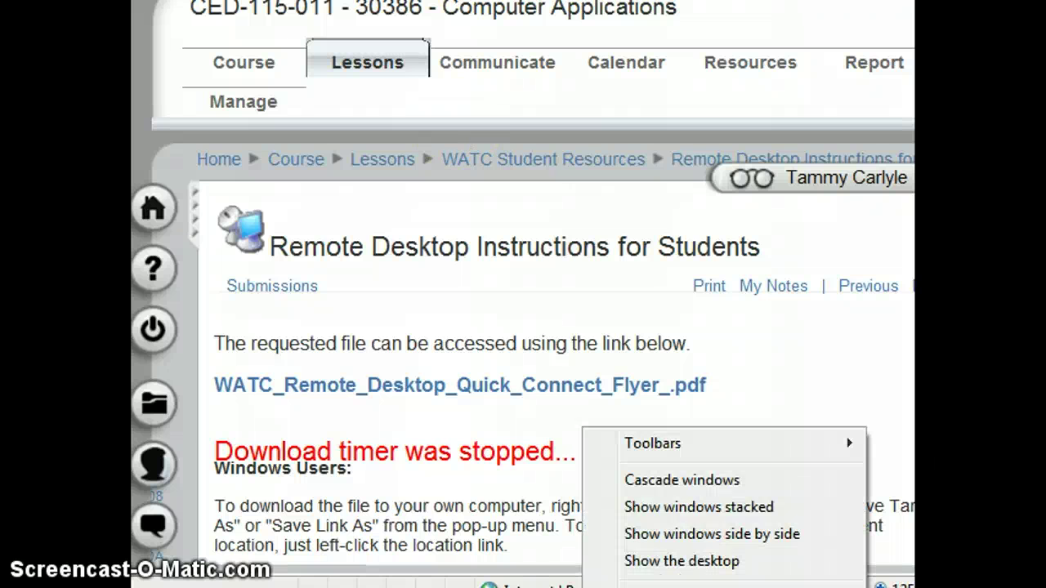
left_click(661, 560)
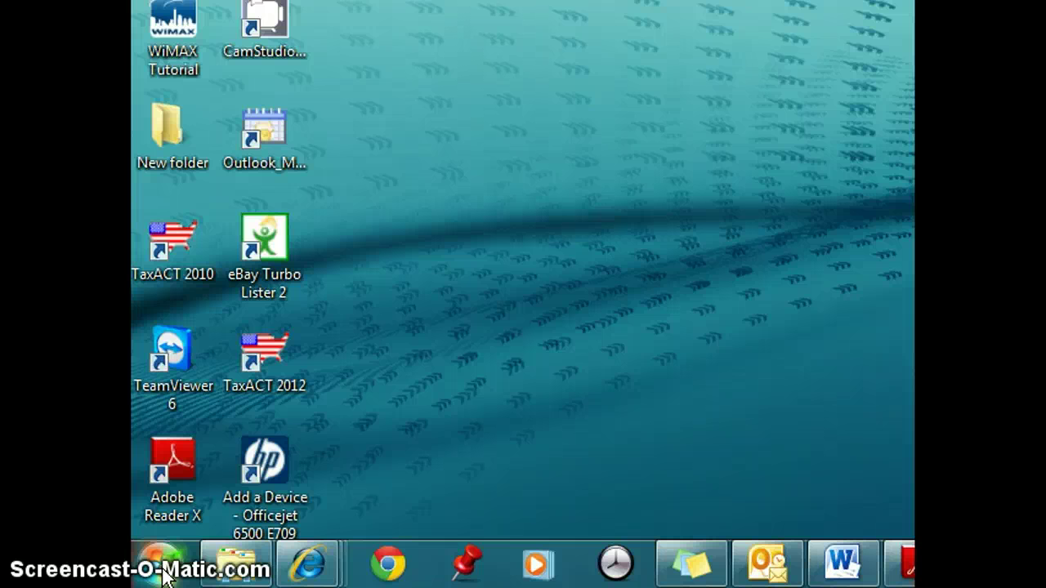
Launch Remote Desktop Connection from Start > All Programs > Accessories
left_click(161, 563)
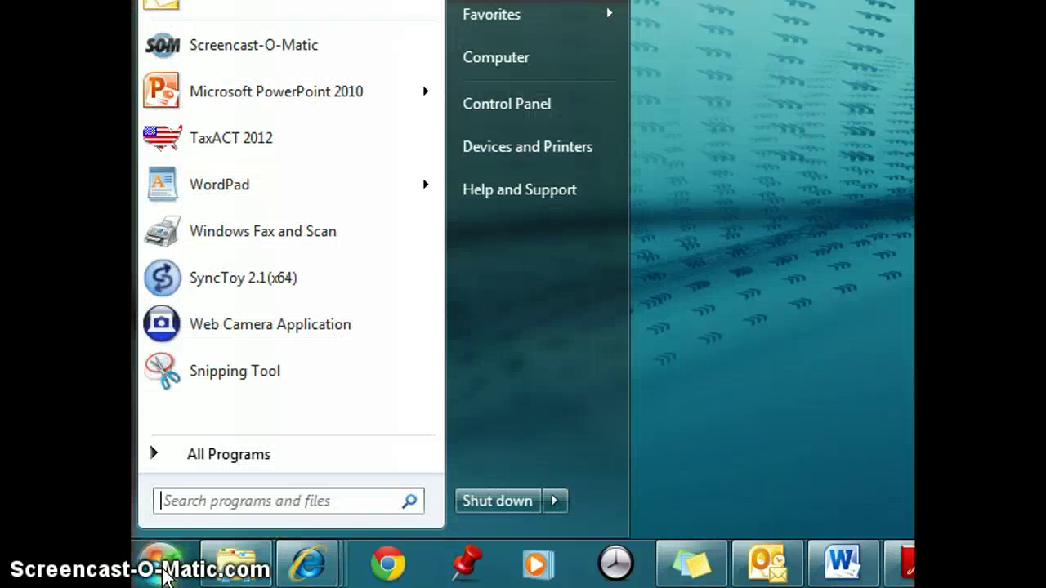
left_click(254, 459)
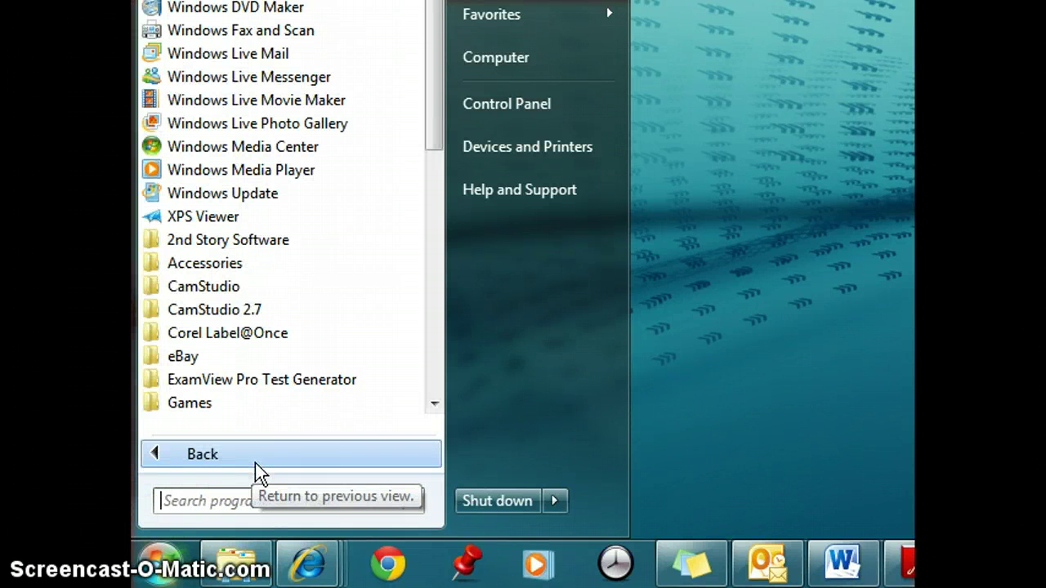
left_click(237, 268)
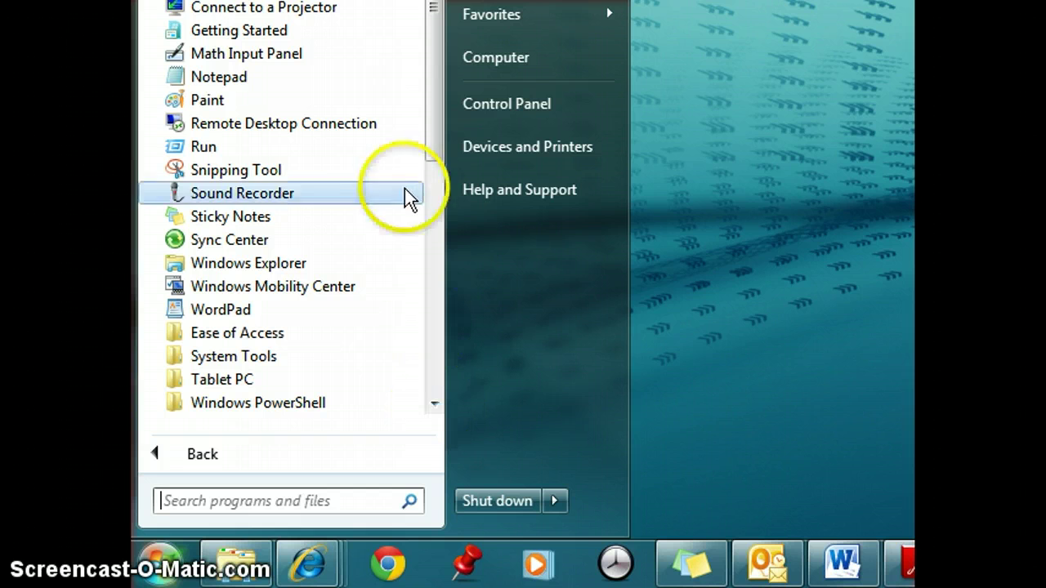
left_click(229, 124)
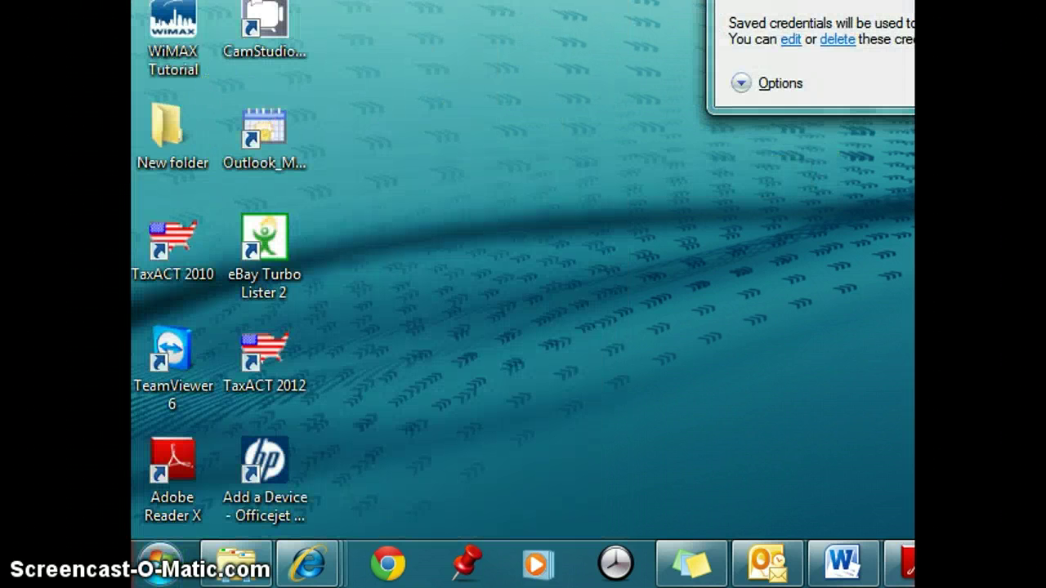
Centre the connection window and connect to ts.watc.edu, accepting the trust prompt
left_click_drag(892, 0, 457, 96)
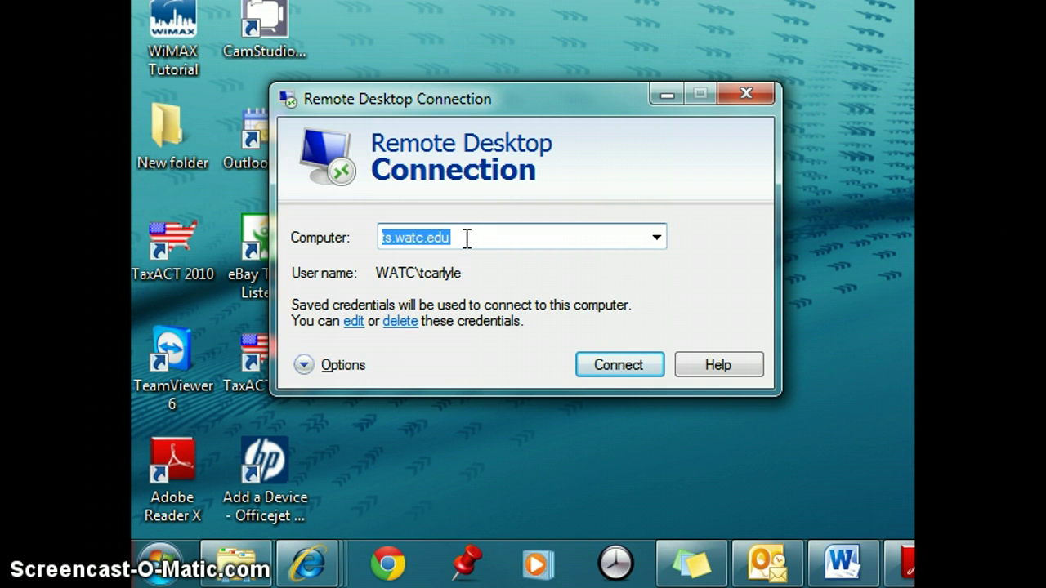
left_click(625, 368)
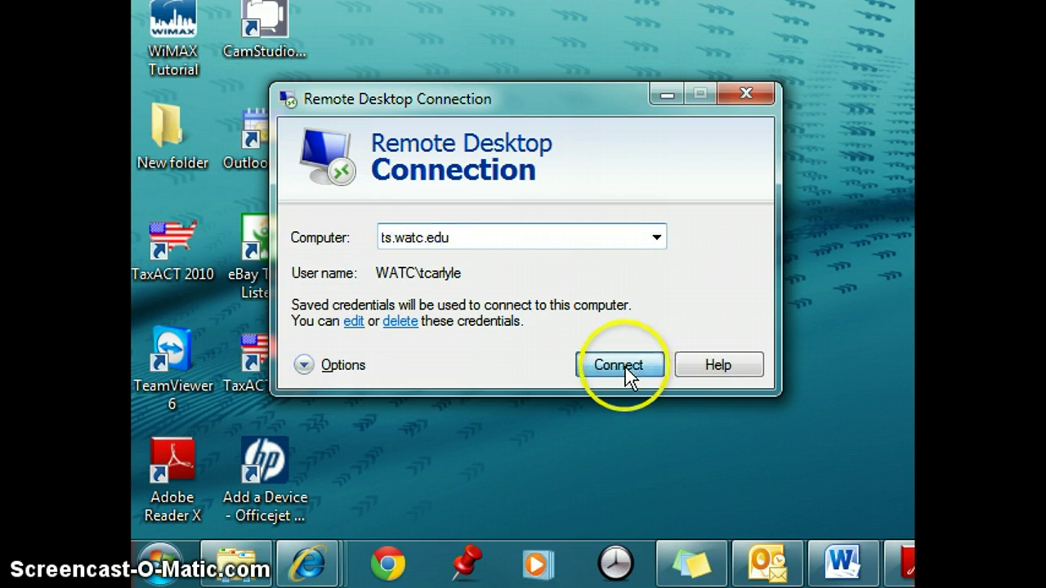
left_click(625, 367)
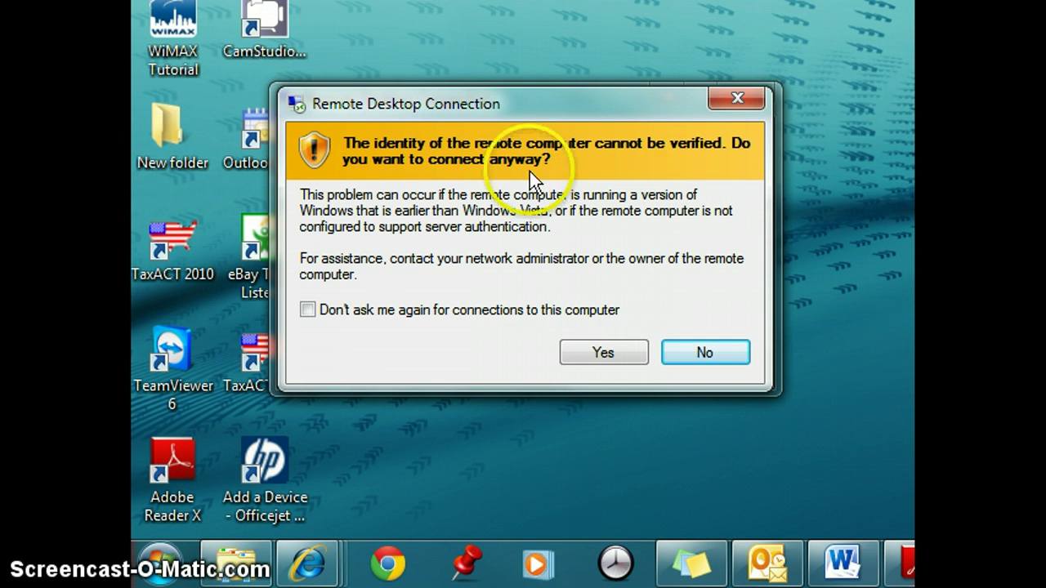
Accept the certificate warning and security notice, then sign in with the user name and password
left_click(601, 353)
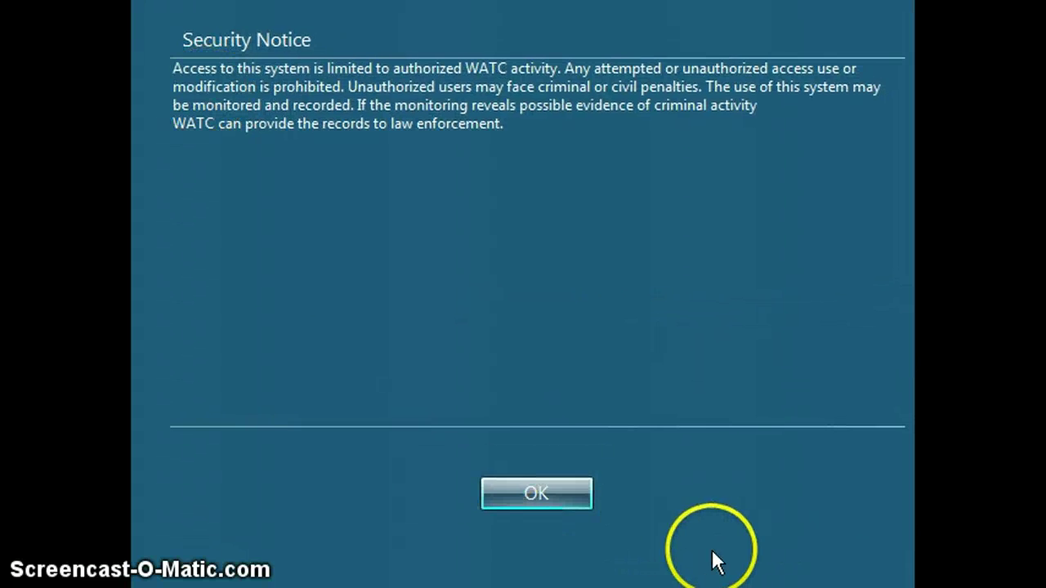
left_click(536, 494)
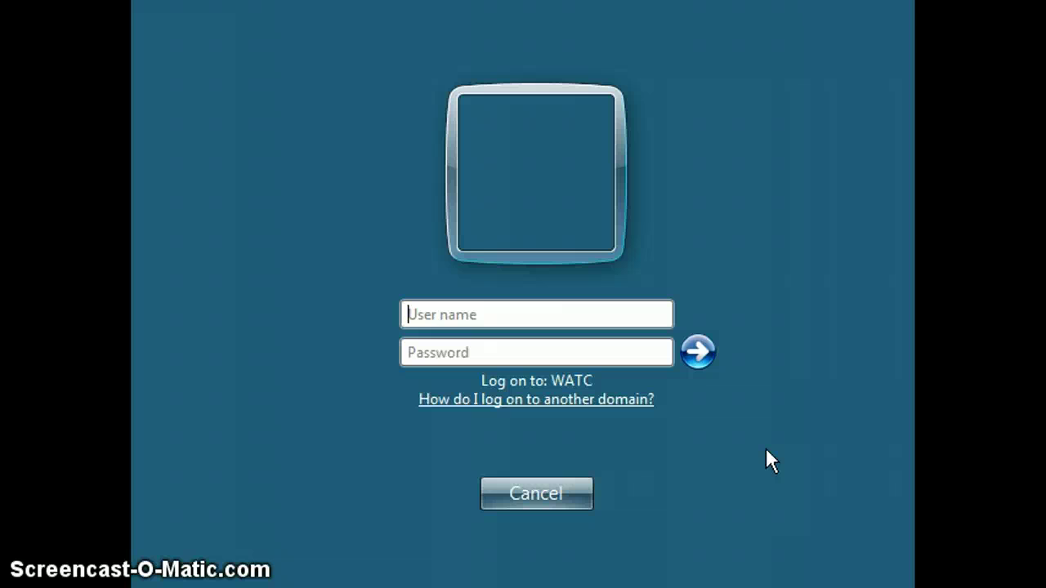
key("Tab")
type("***")
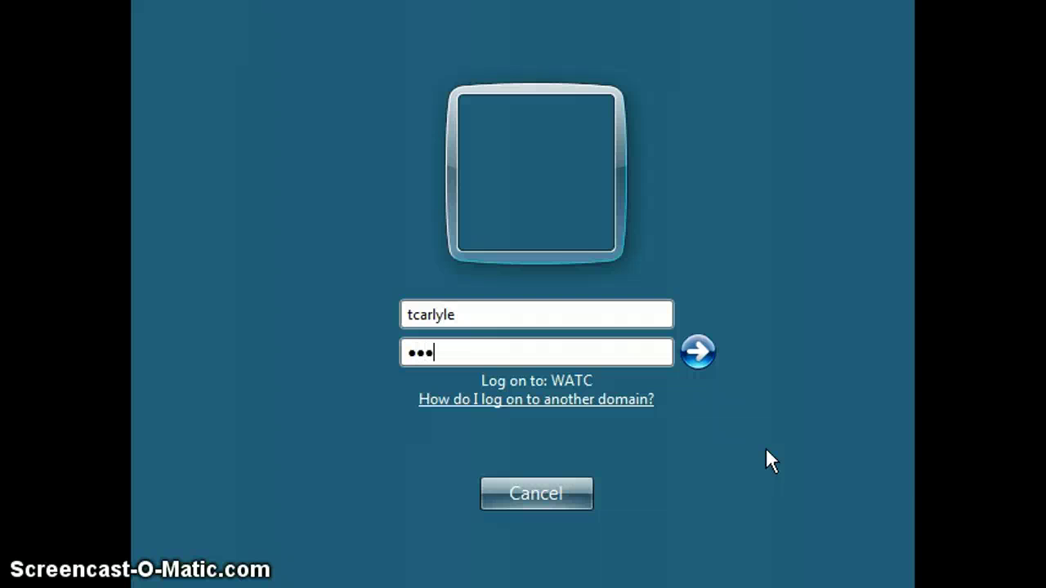
type("*****")
key("Return")
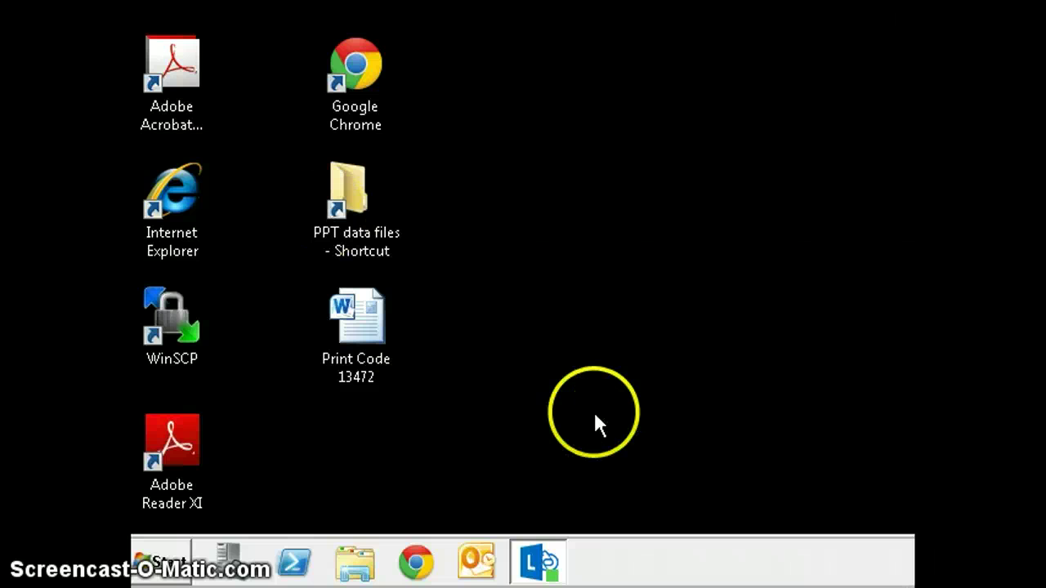
Start Microsoft Word 2010 from the remote server's All Programs > Microsoft Office folder
left_click(173, 572)
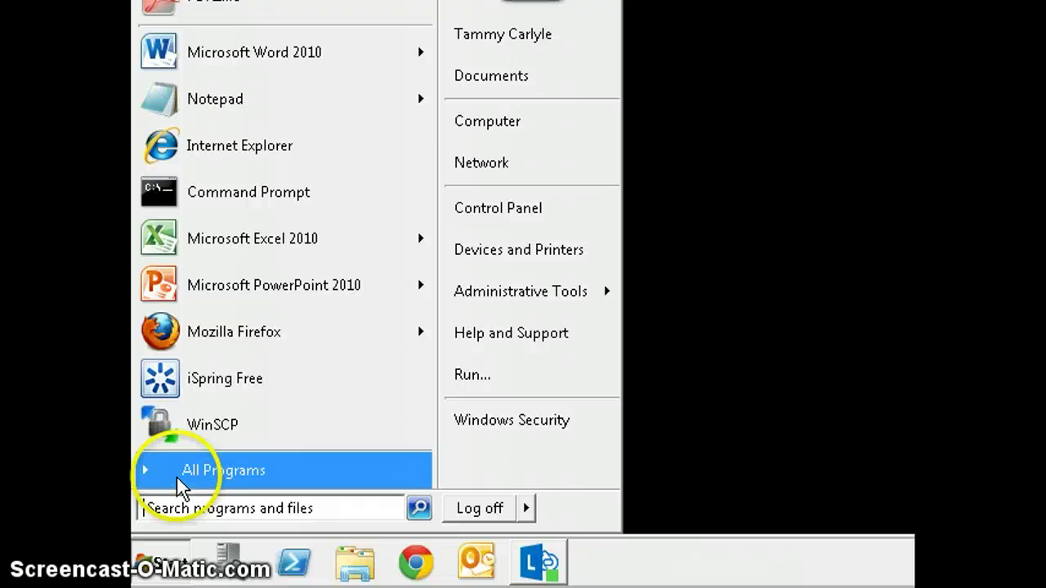
left_click(177, 481)
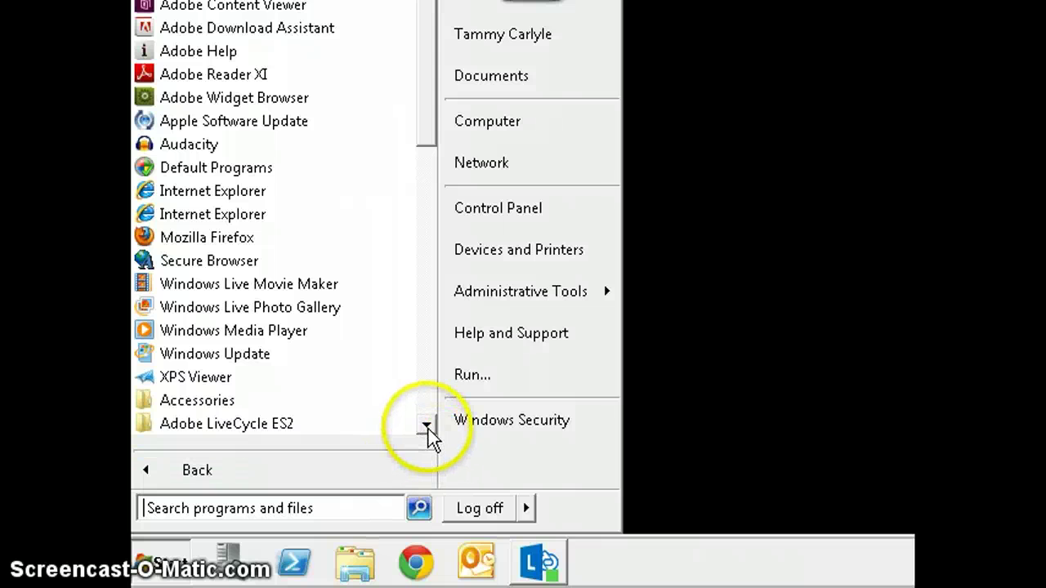
left_click_drag(428, 430, 428, 430)
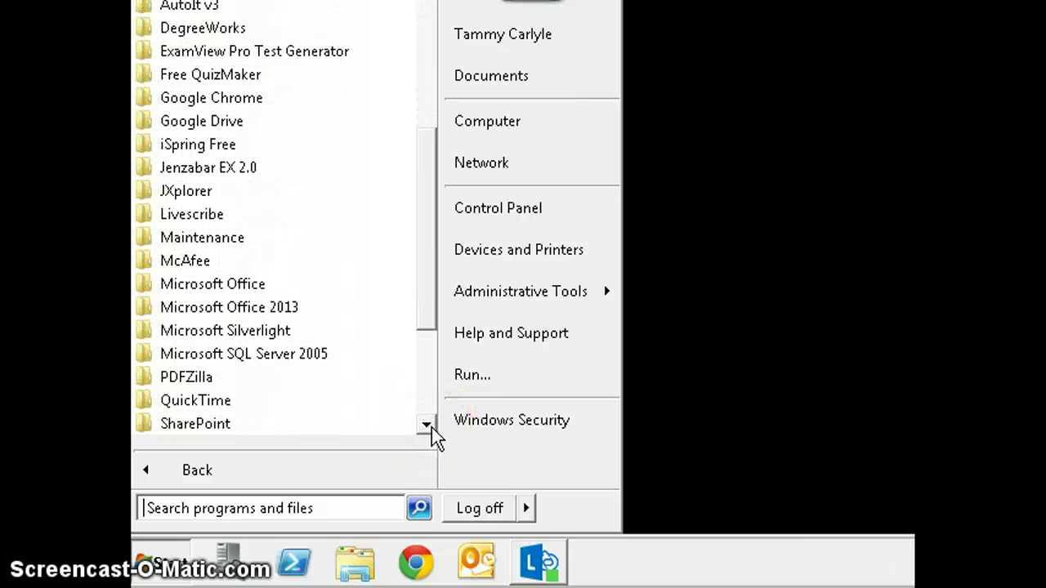
left_click(204, 296)
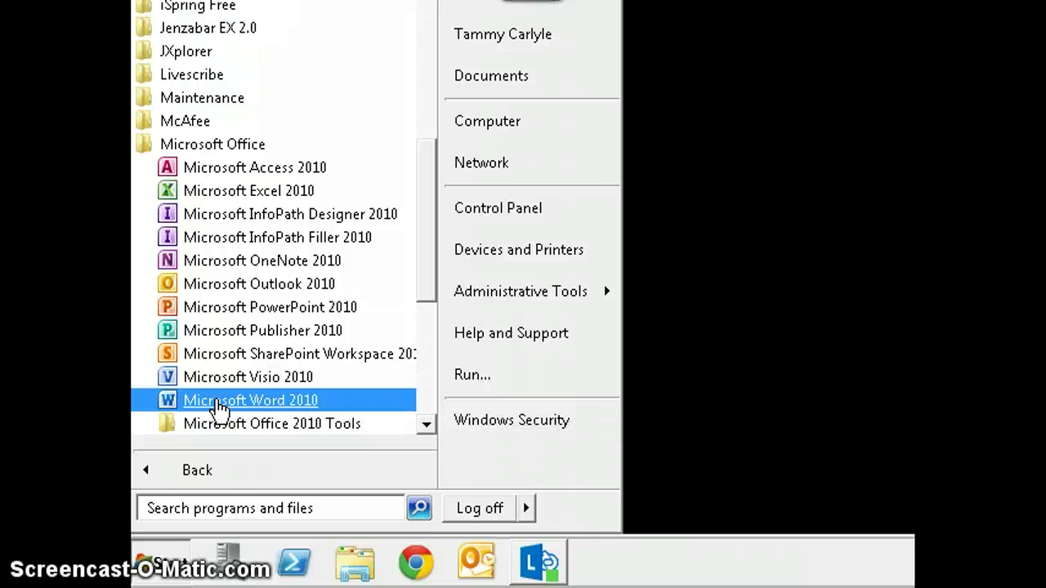
left_click(219, 402)
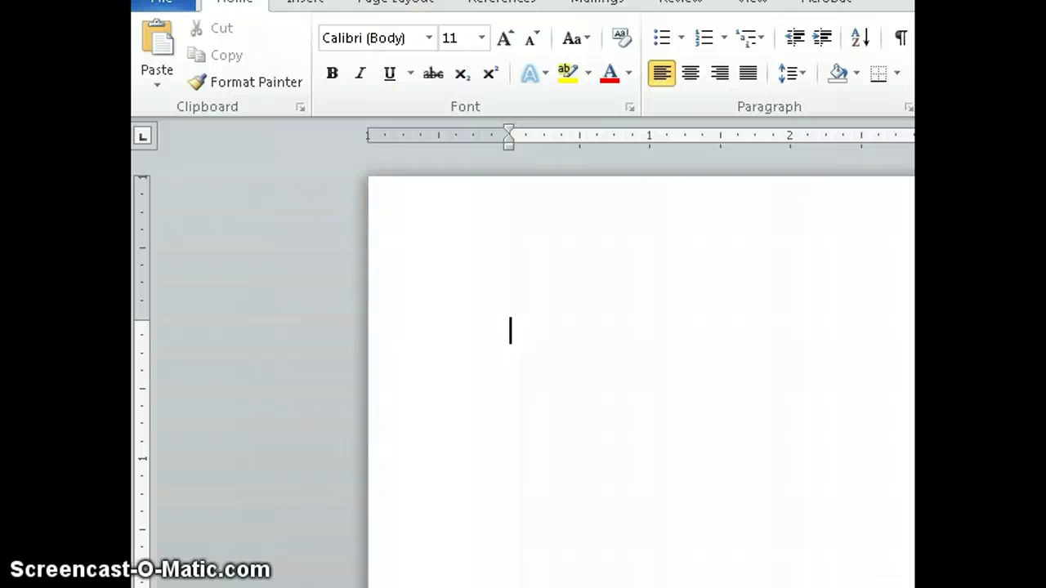
Enter the text 'Test Remote Desktop' on the first line of the blank Word document
type("Test Re")
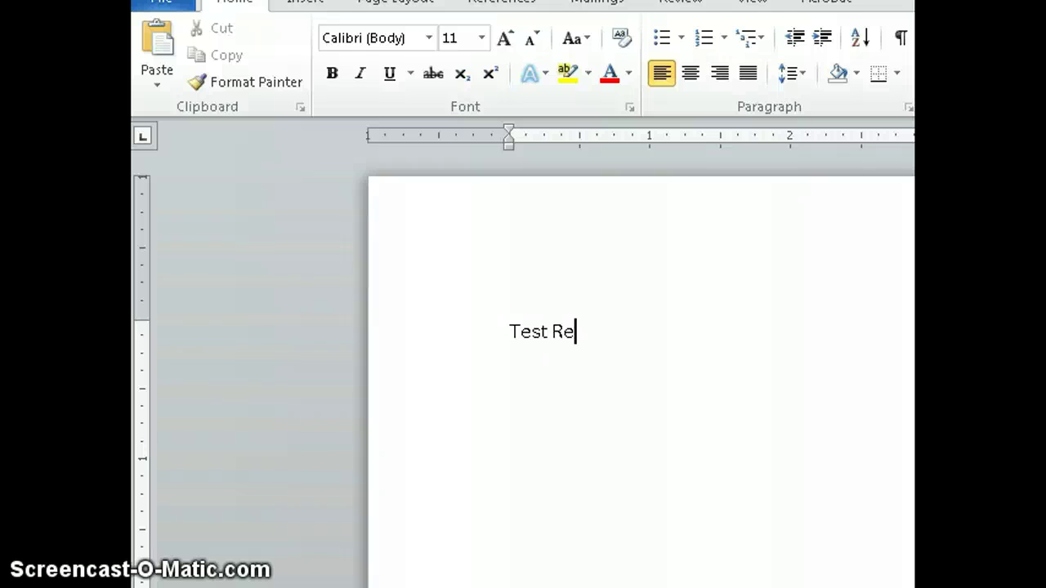
type("mote Desktop")
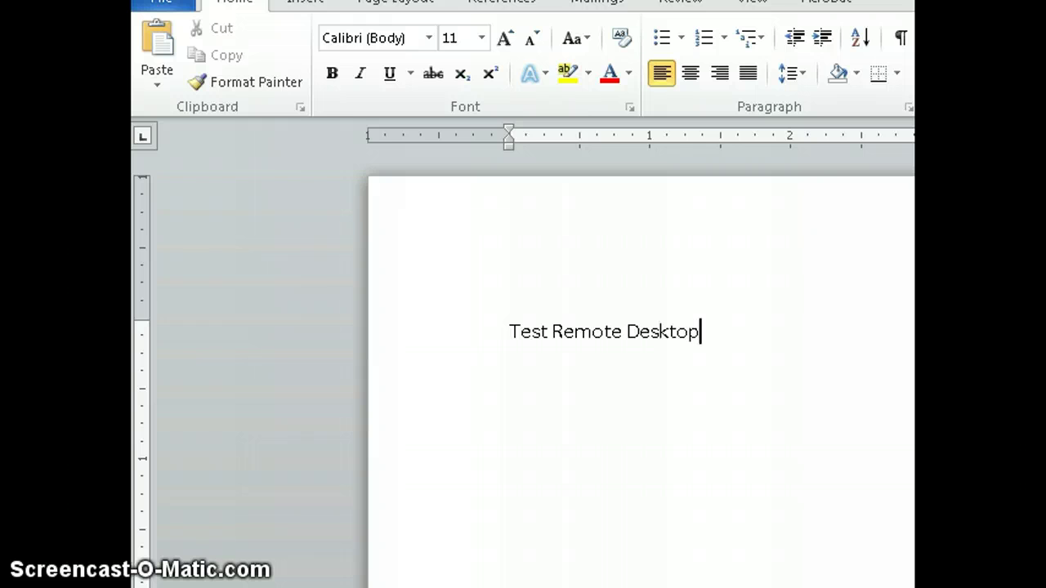
Save the document as 'Test Remote Desktop' in the Documents library
left_click(164, 13)
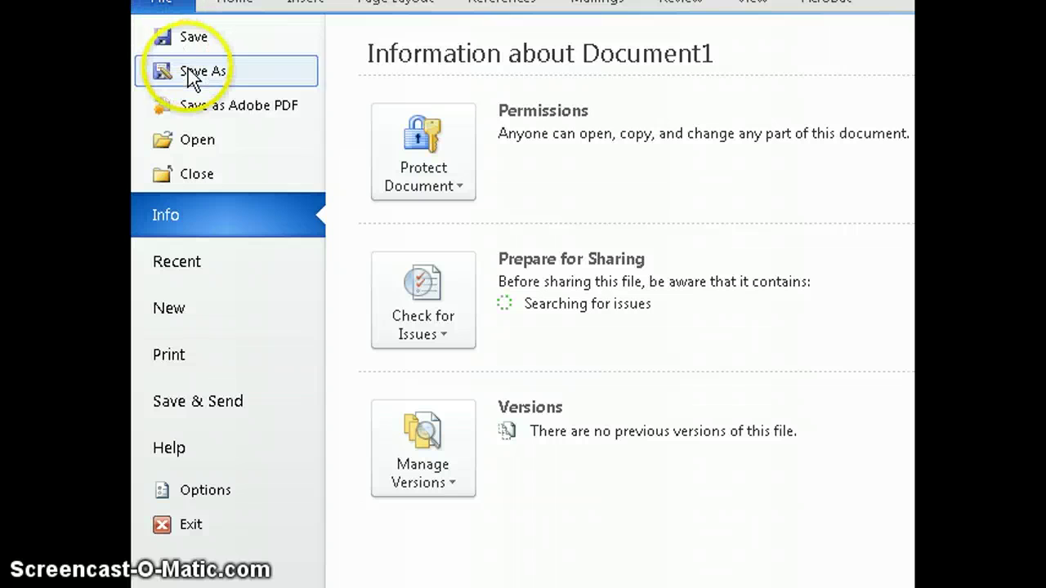
left_click(185, 36)
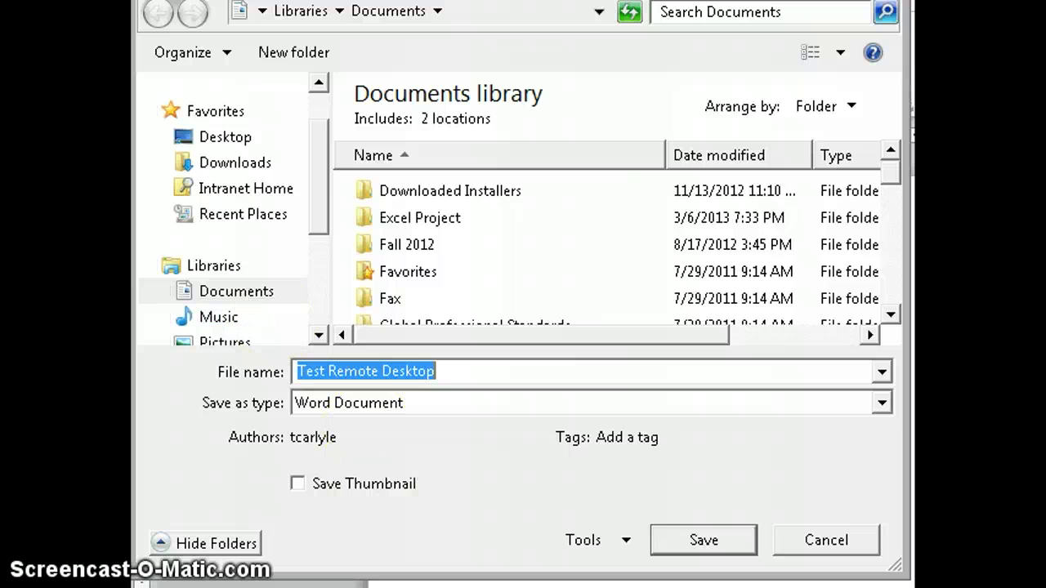
left_click(723, 551)
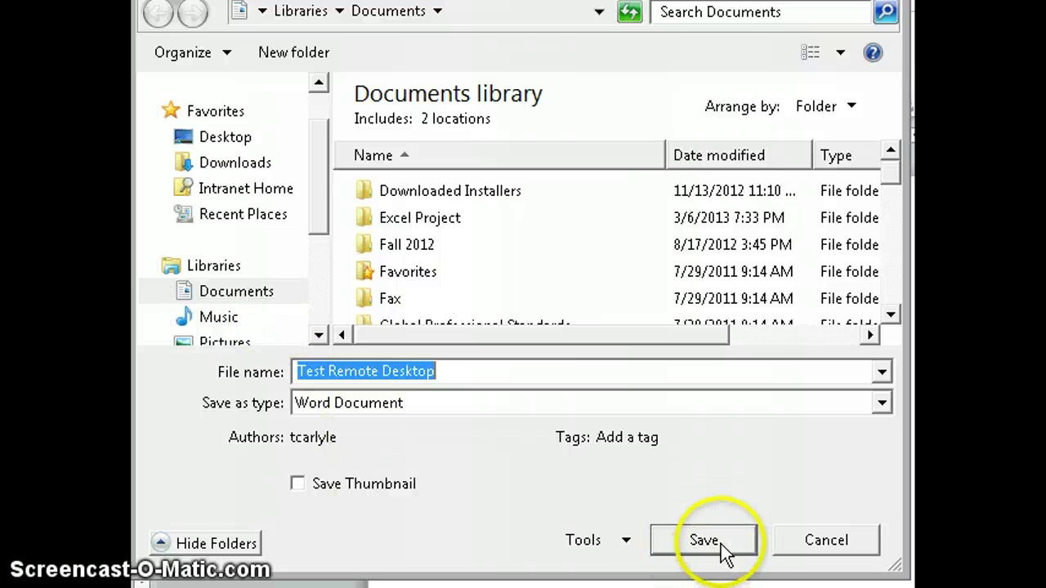